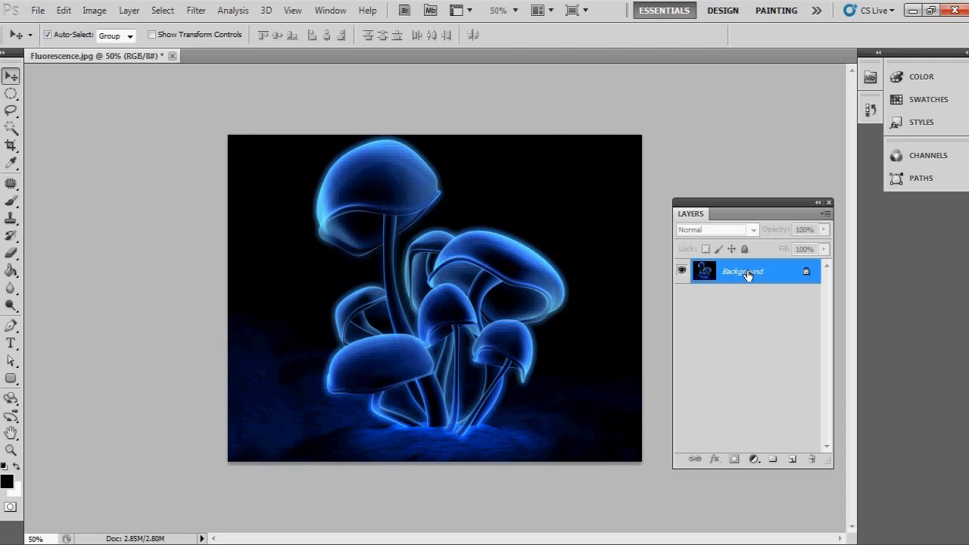
Duplicate the Background layer twice, creating Layer 1 and Layer 1 copy
{"action": "left_click_drag", "start_coordinate": [746, 274], "coordinate": [748, 271]}
{"action": "key", "text": "ctrl+j"}
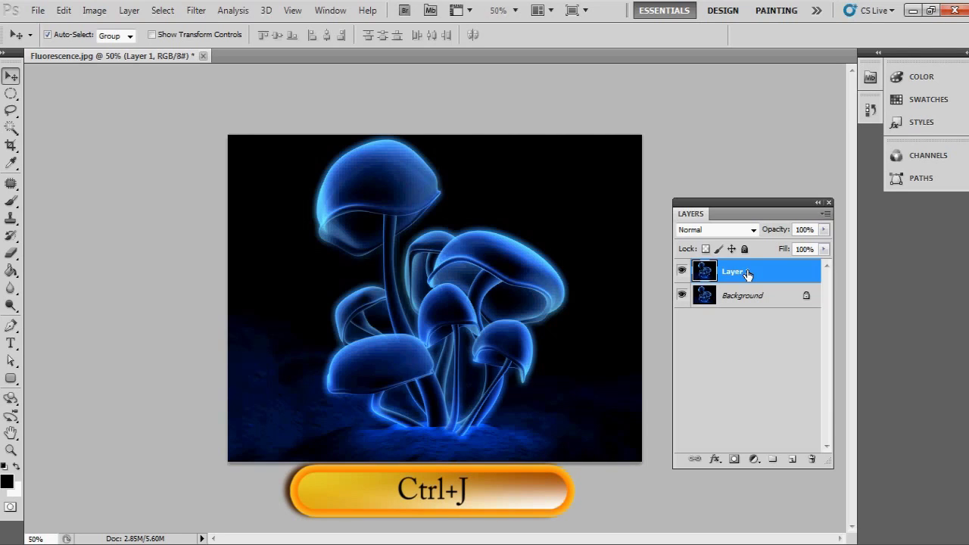
{"action": "key", "text": "ctrl+j"}
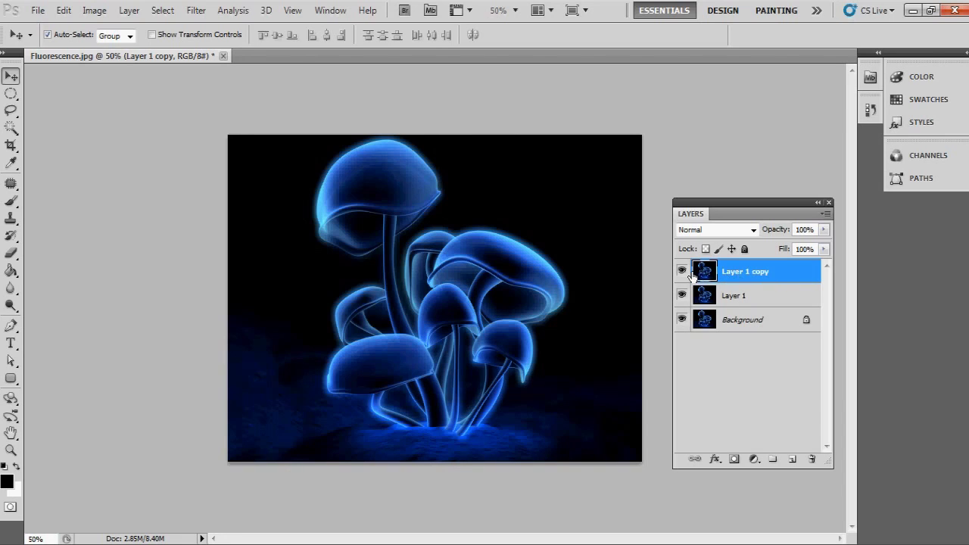
Hide Layer 1 copy and make Layer 1 the active layer
{"action": "left_click", "coordinate": [682, 272]}
{"action": "left_click", "coordinate": [681, 272]}
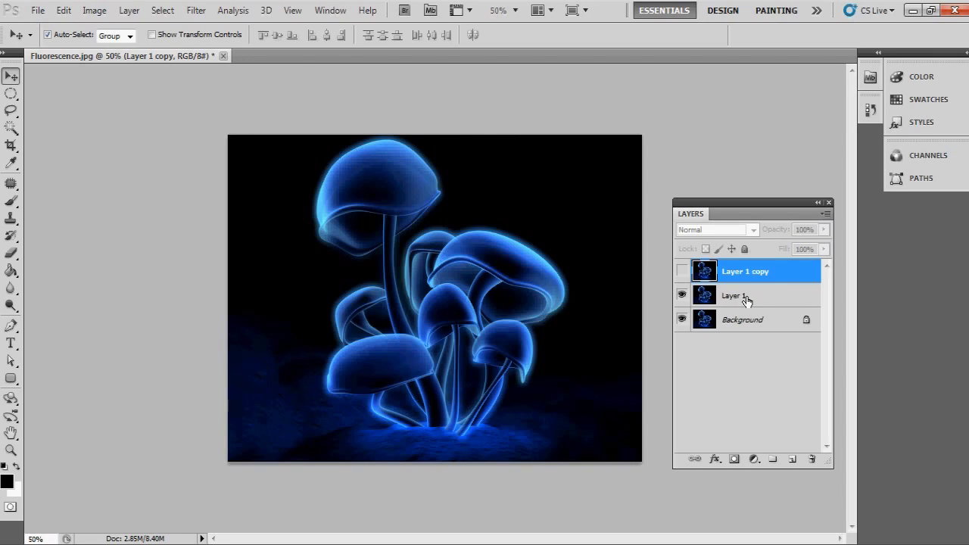
{"action": "left_click", "coordinate": [747, 301]}
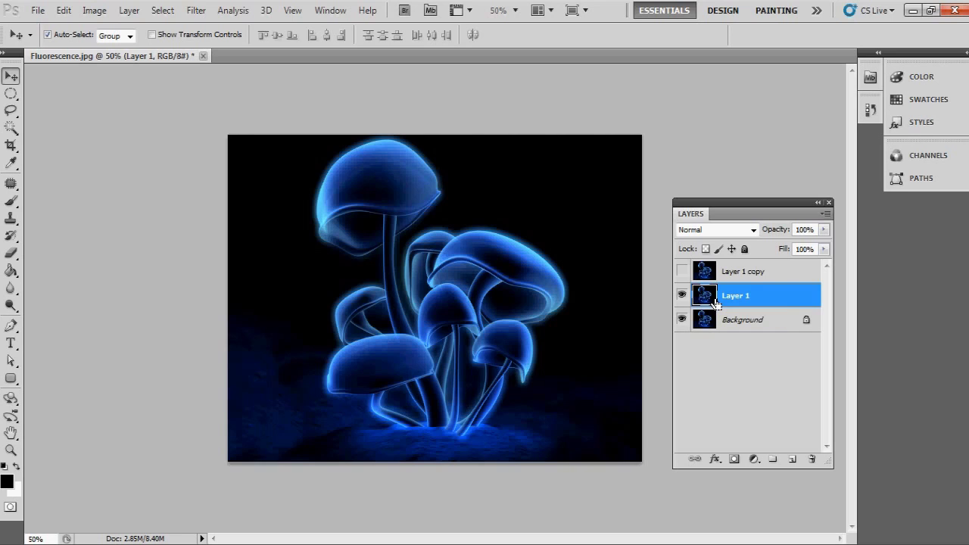
{"action": "key", "text": "ctrl+u"}
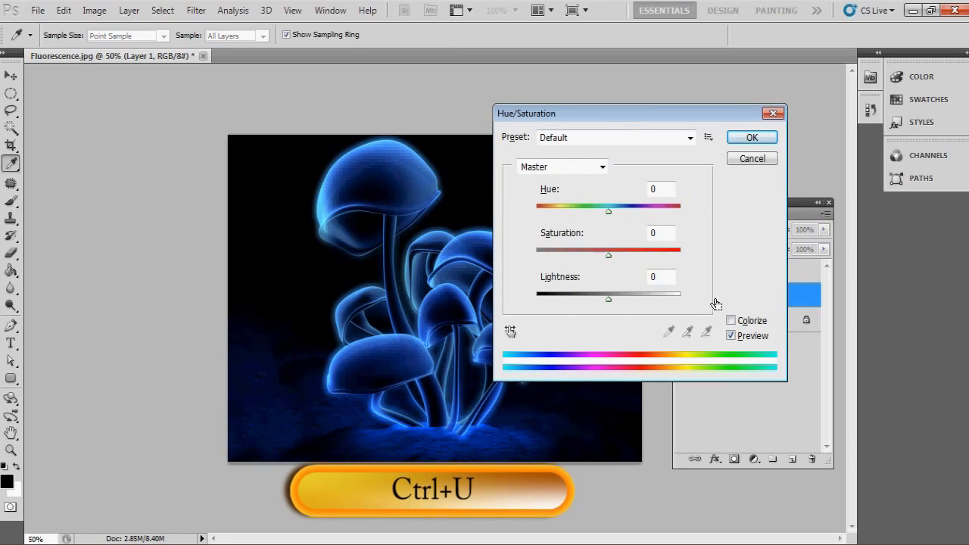
Recolour Layer 1 pink with Hue 106 and Saturation 90 in Hue/Saturation
{"action": "left_click", "coordinate": [662, 189]}
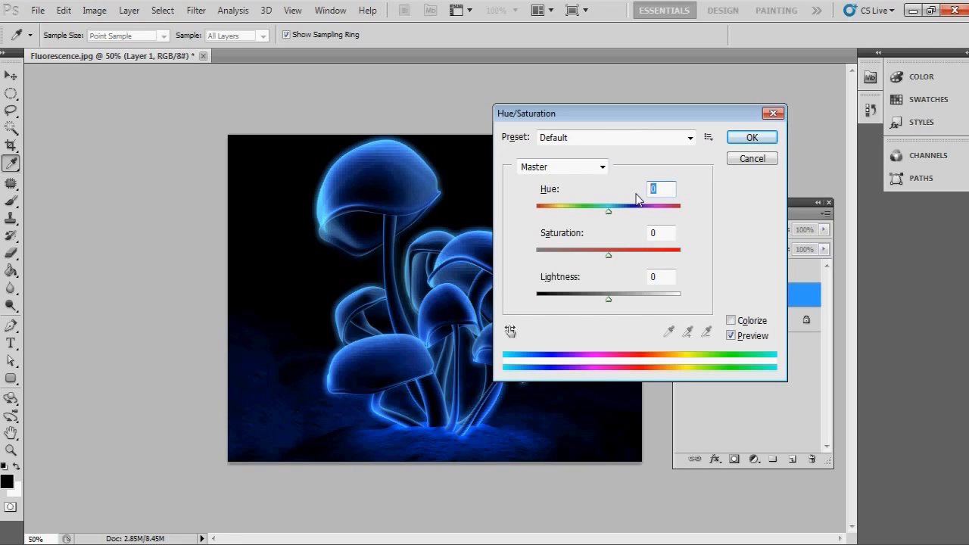
{"action": "type", "text": "106"}
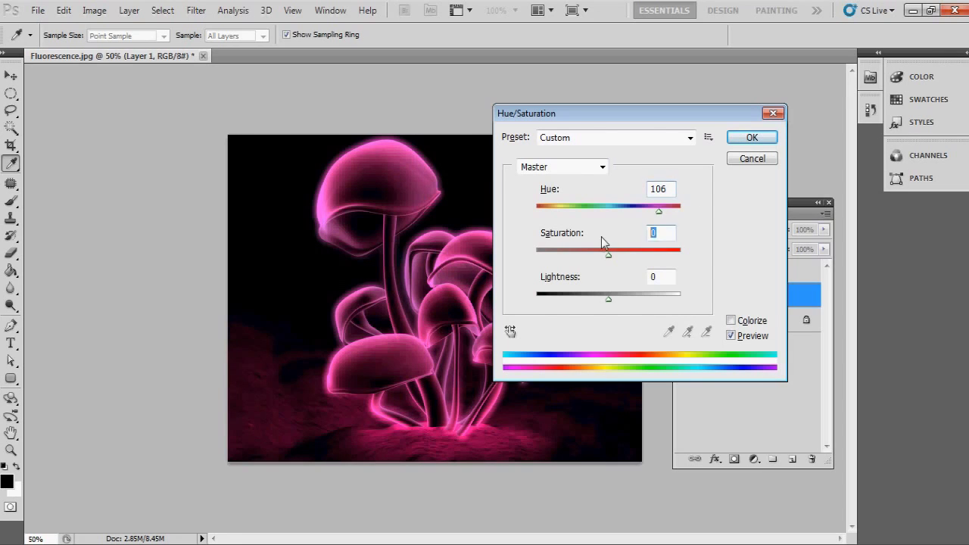
{"action": "key", "text": "Tab"}
{"action": "type", "text": "90"}
{"action": "left_click", "coordinate": [752, 139]}
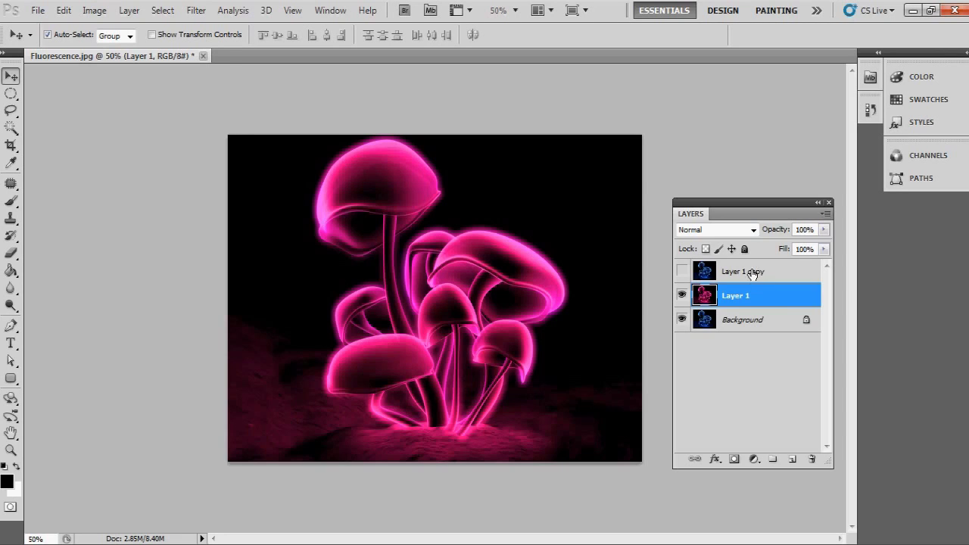
{"action": "left_click", "coordinate": [703, 274]}
Unhide Layer 1 copy and recolour it green with Hue −108, Saturation 80
{"action": "left_click", "coordinate": [682, 271]}
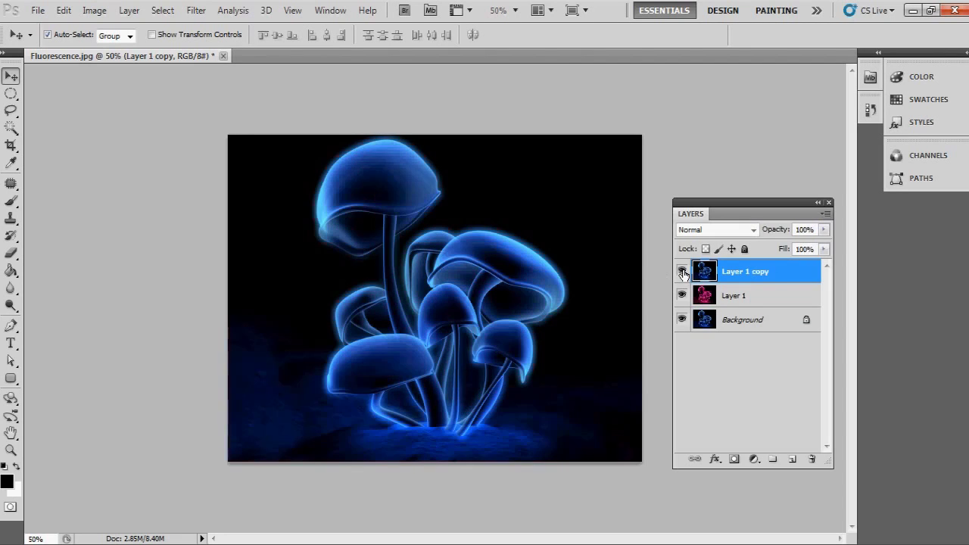
{"action": "key", "text": "ctrl+u"}
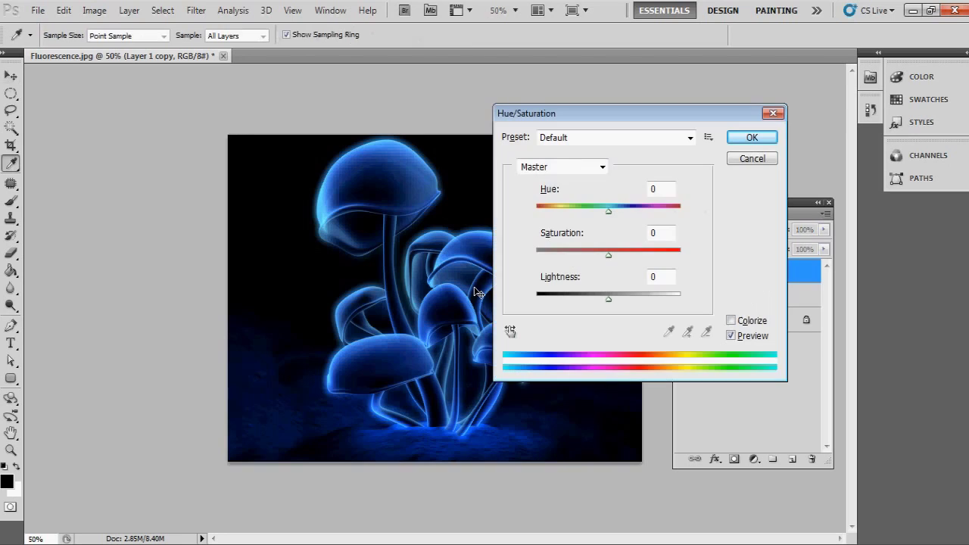
{"action": "left_click", "coordinate": [611, 212]}
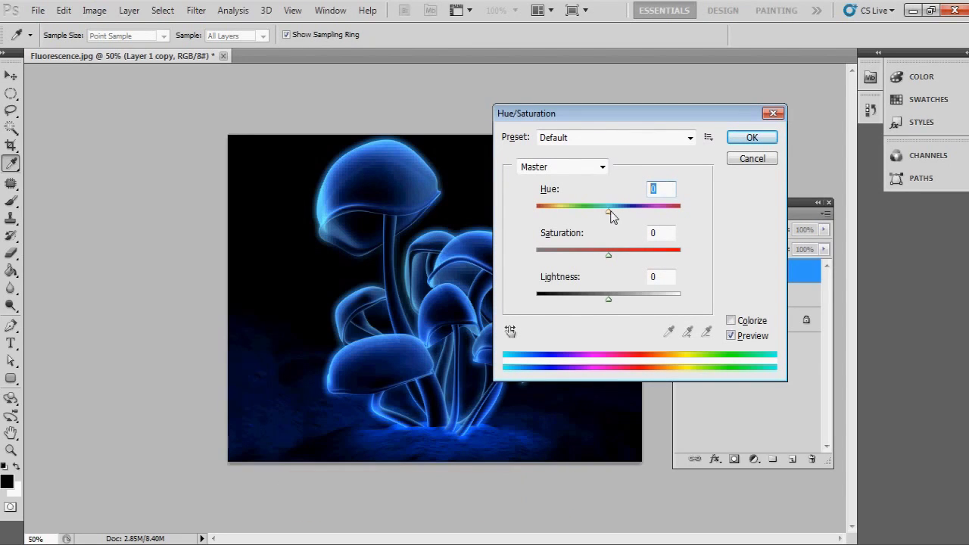
{"action": "type", "text": "-108"}
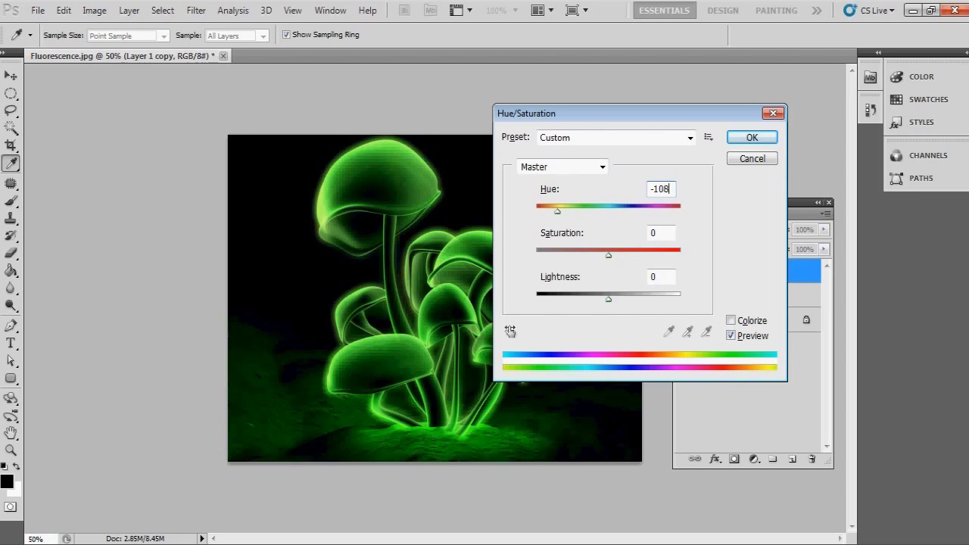
{"action": "key", "text": "Tab"}
{"action": "type", "text": "80"}
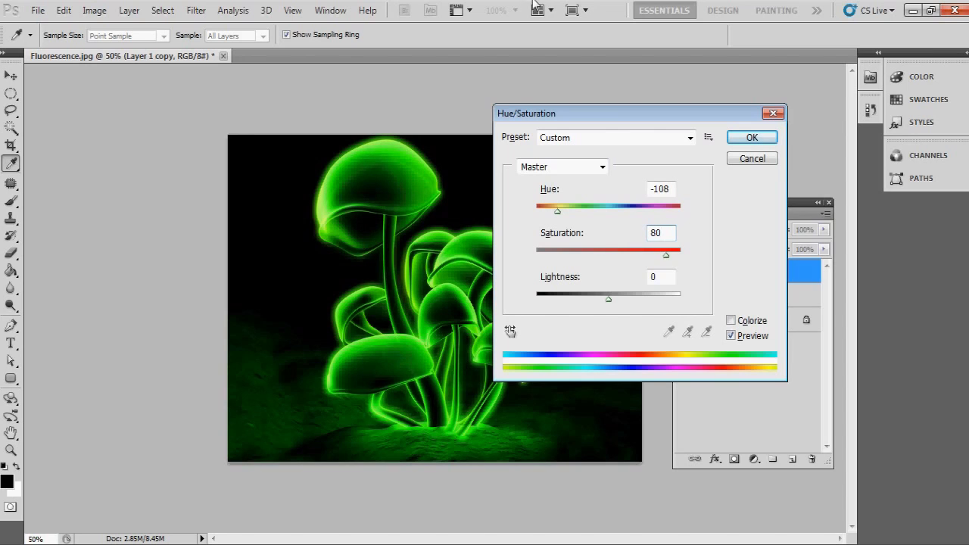
{"action": "left_click", "coordinate": [754, 138]}
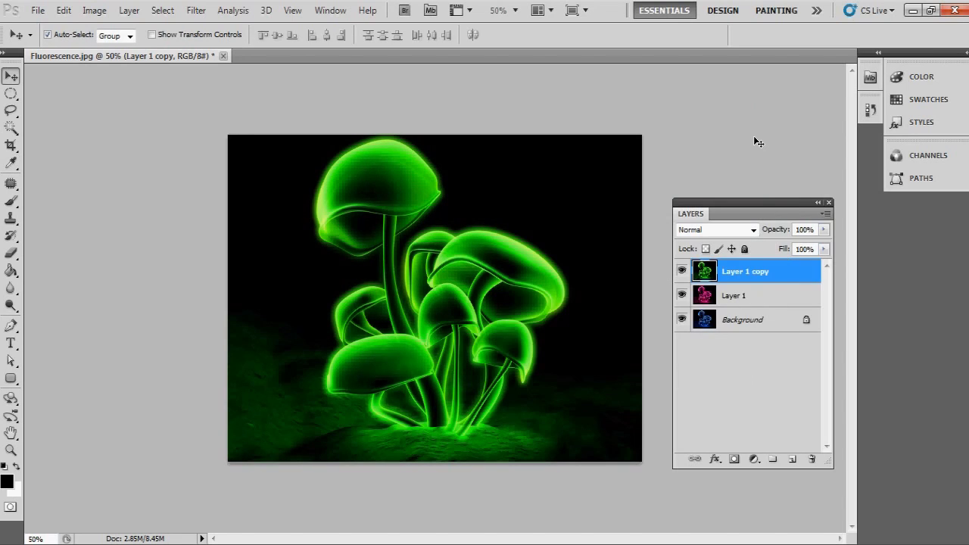
Show the Animation timeline panel with looping set to Forever
{"action": "left_click", "coordinate": [330, 15]}
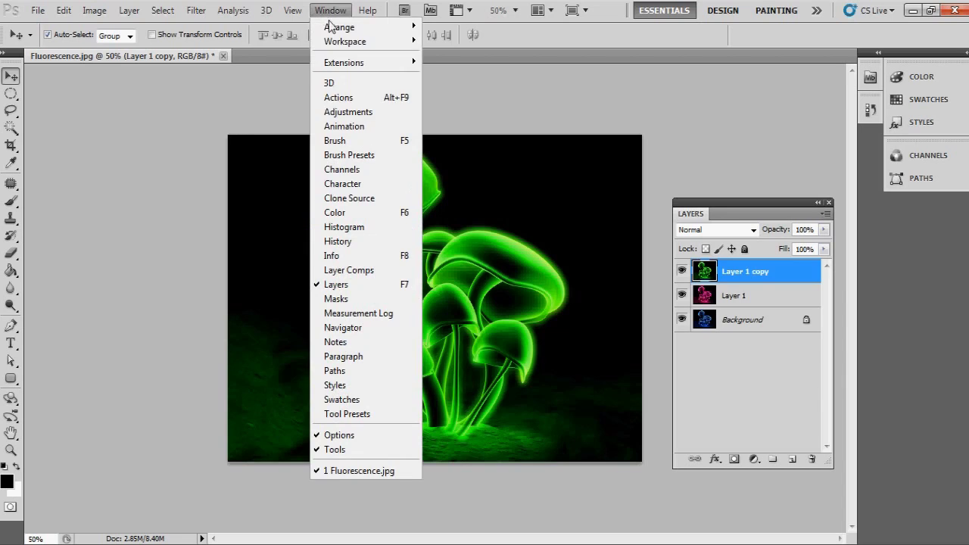
{"action": "left_click", "coordinate": [353, 127]}
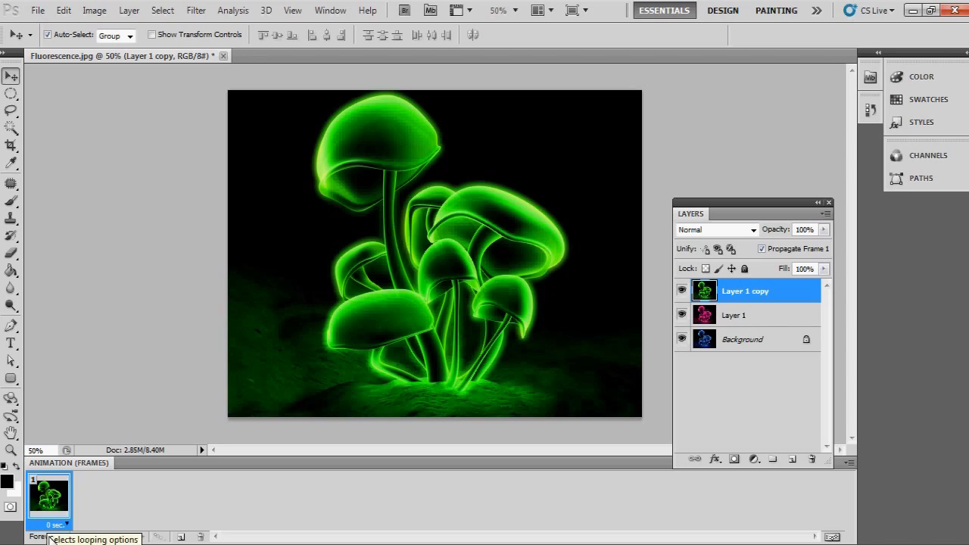
{"action": "left_click", "coordinate": [50, 535]}
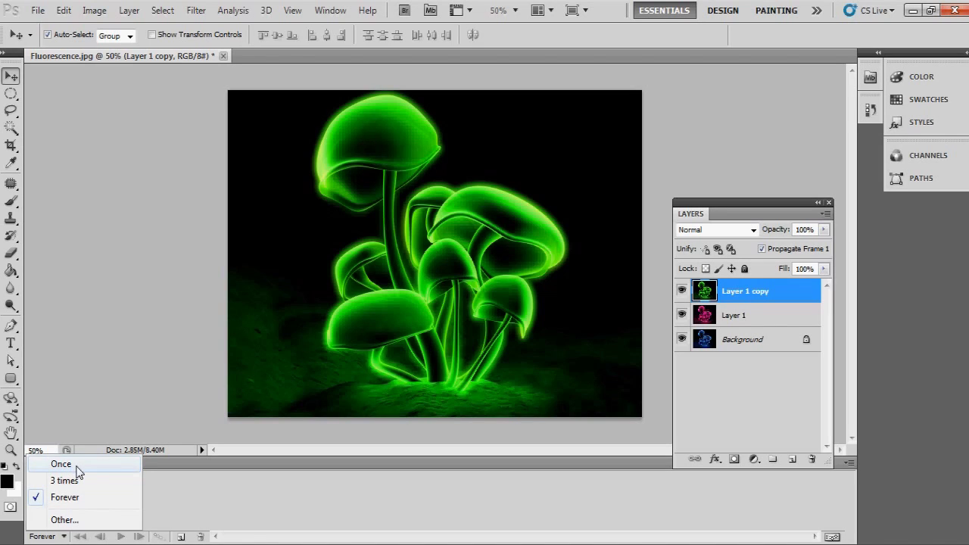
{"action": "left_click", "coordinate": [155, 504]}
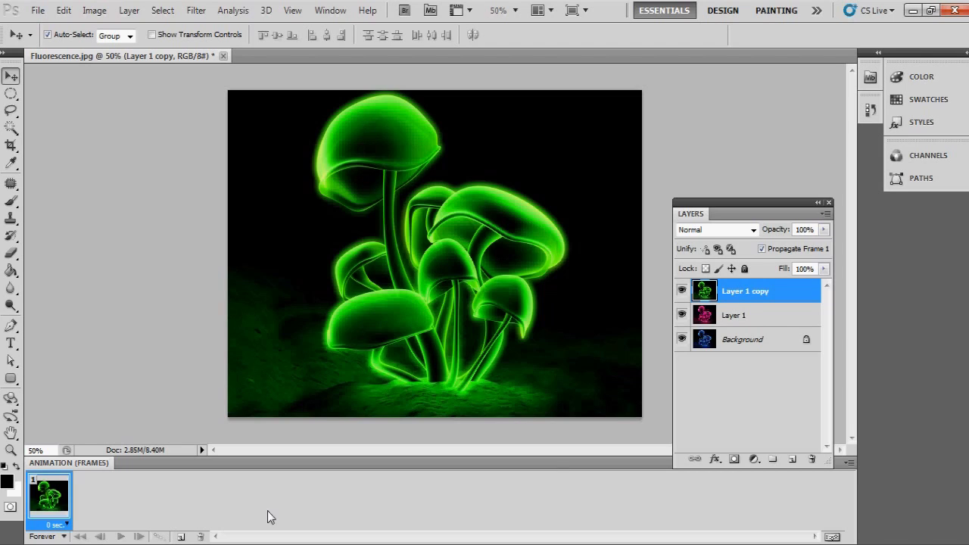
{"action": "left_click", "coordinate": [682, 292]}
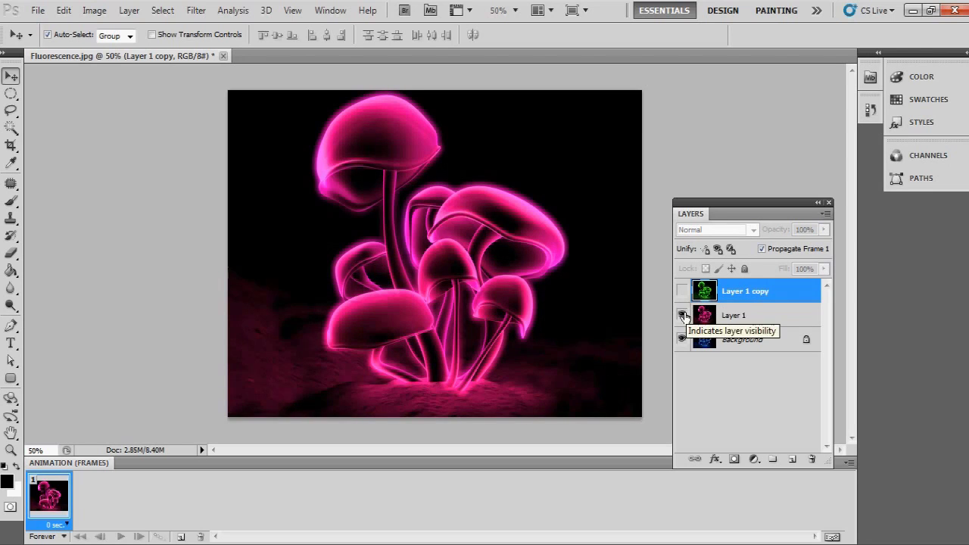
{"action": "left_click", "coordinate": [683, 315]}
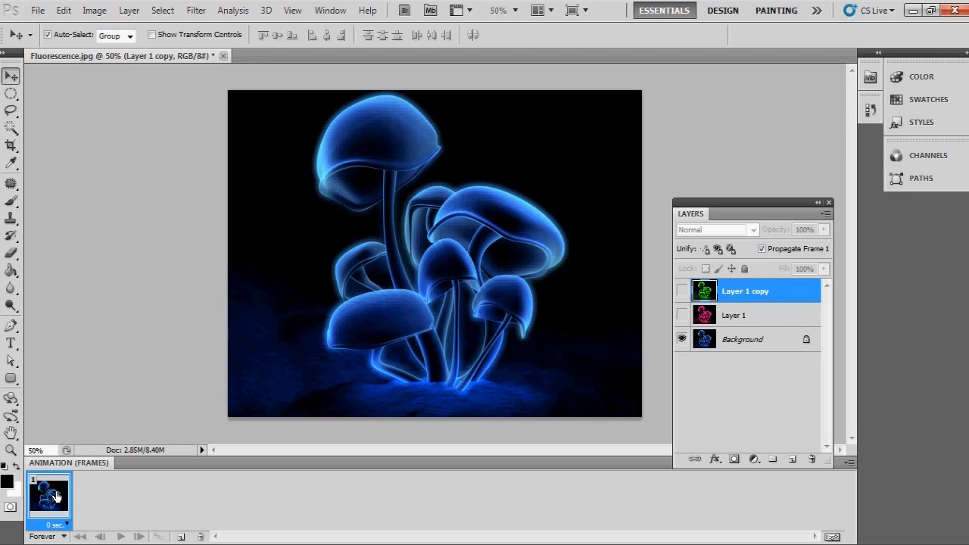
{"action": "left_click_drag", "start_coordinate": [56, 496], "coordinate": [194, 538]}
{"action": "left_click", "coordinate": [180, 537]}
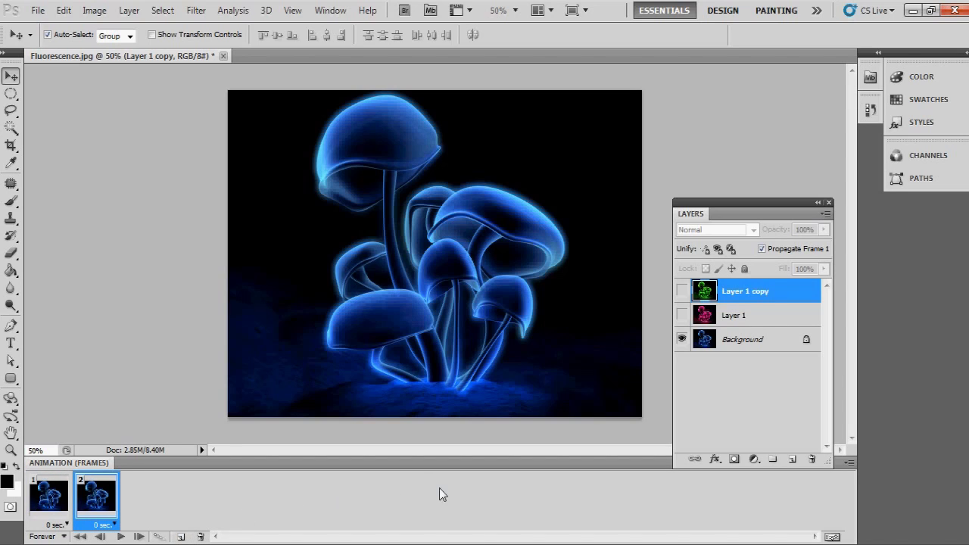
{"action": "left_click", "coordinate": [683, 315]}
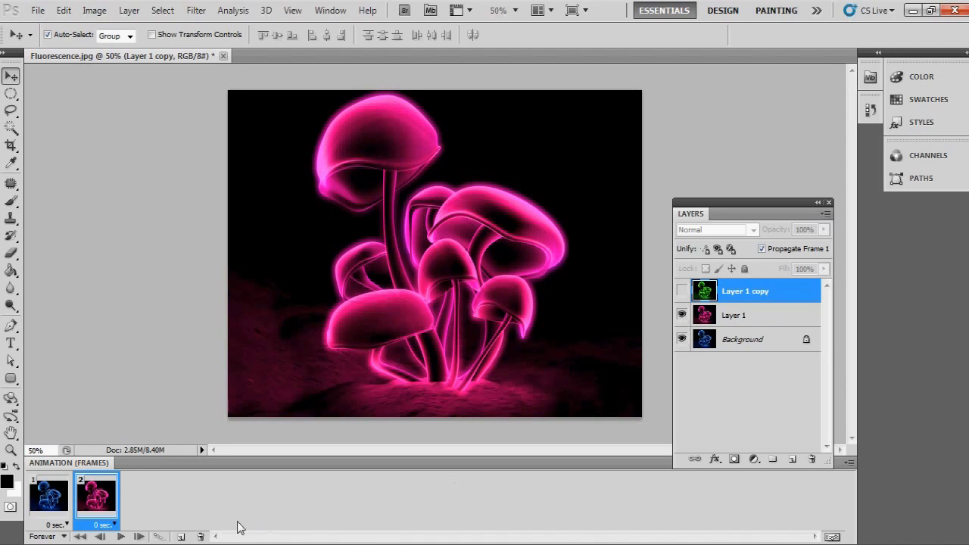
{"action": "left_click", "coordinate": [179, 537]}
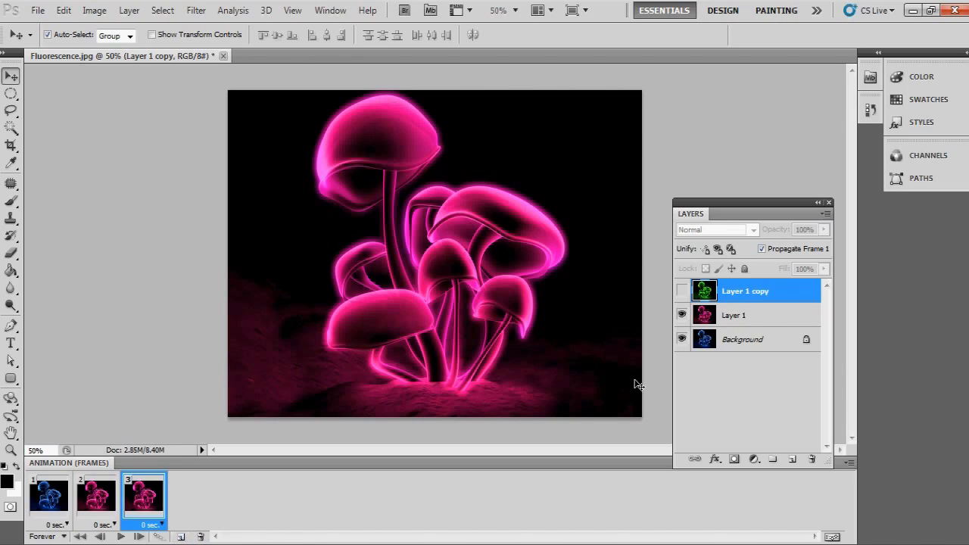
{"action": "left_click", "coordinate": [682, 291]}
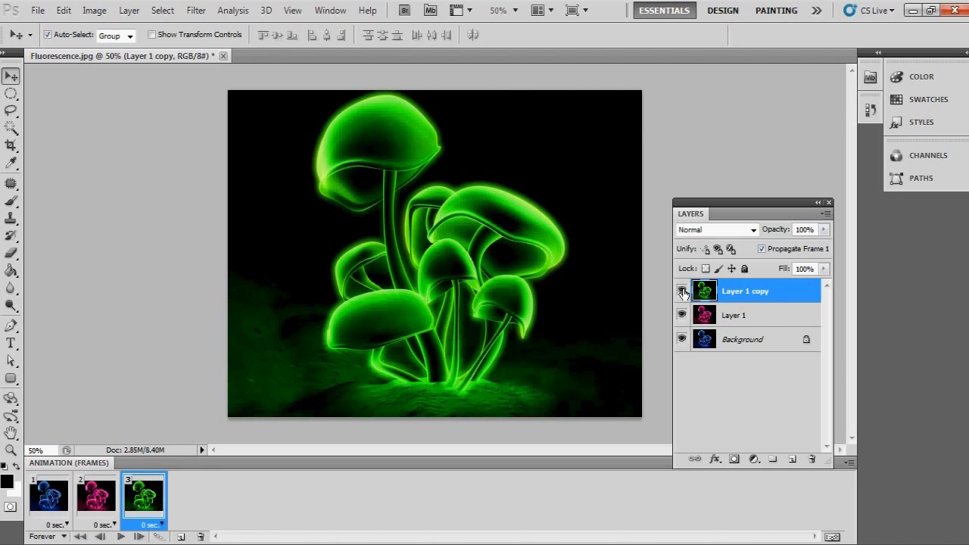
{"action": "left_click", "coordinate": [181, 537]}
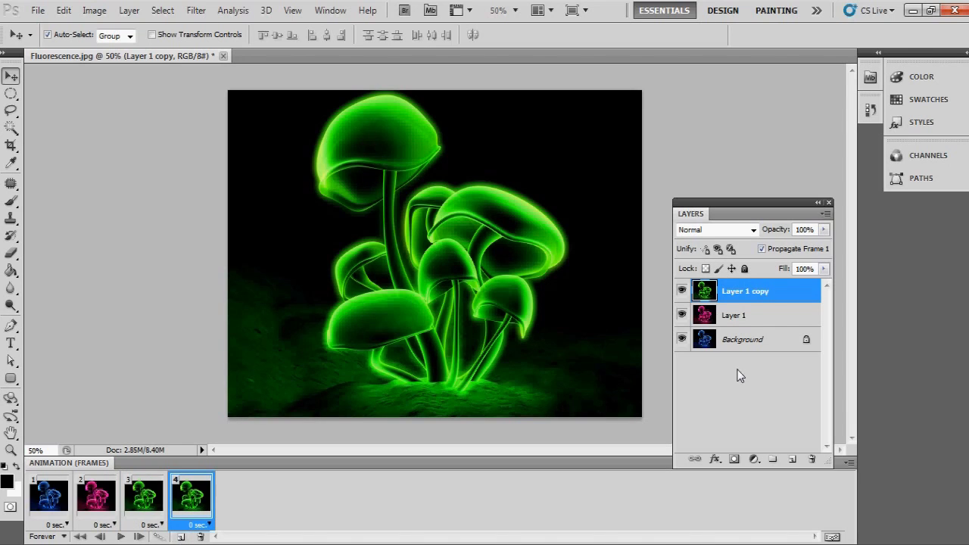
{"action": "left_click", "coordinate": [682, 291]}
{"action": "left_click", "coordinate": [683, 315]}
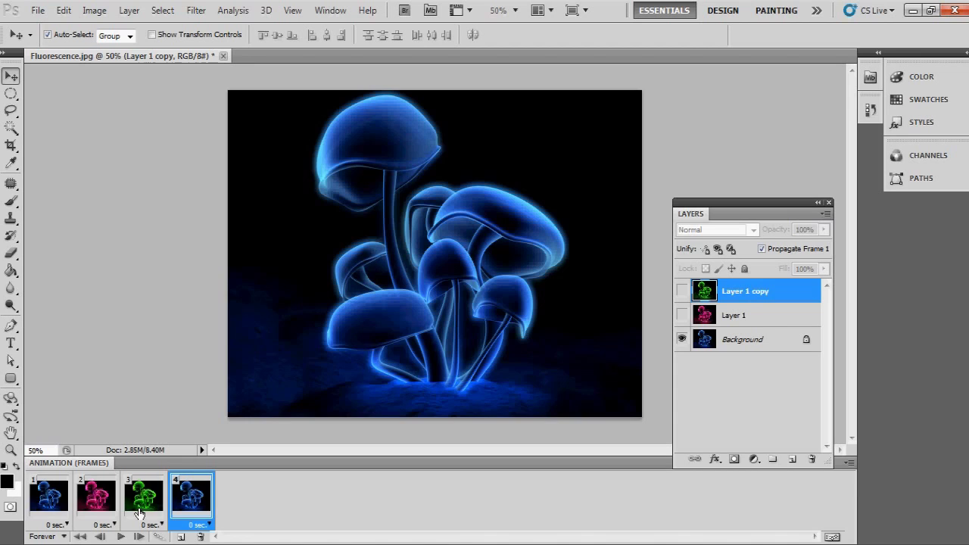
{"action": "left_click", "coordinate": [121, 536]}
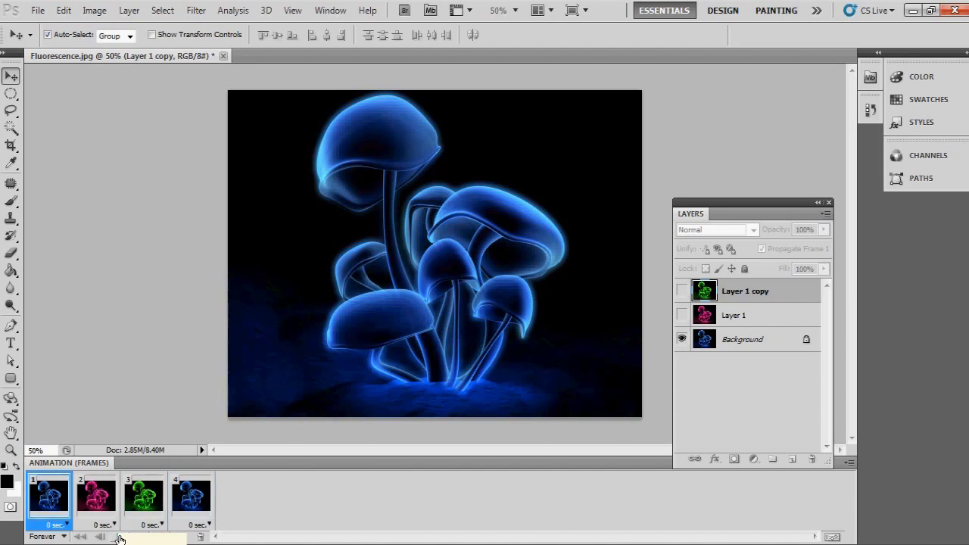
{"action": "left_click", "coordinate": [121, 536]}
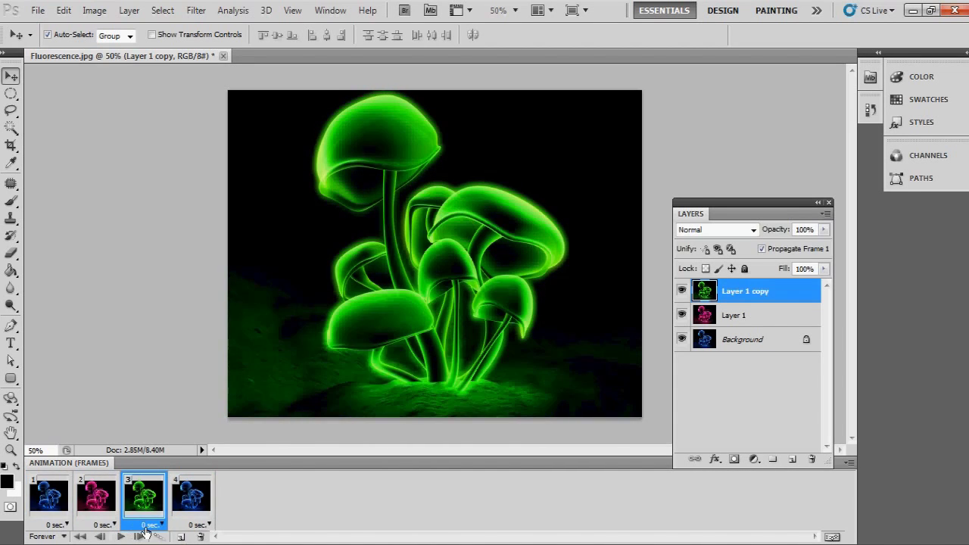
{"action": "left_click", "coordinate": [47, 509]}
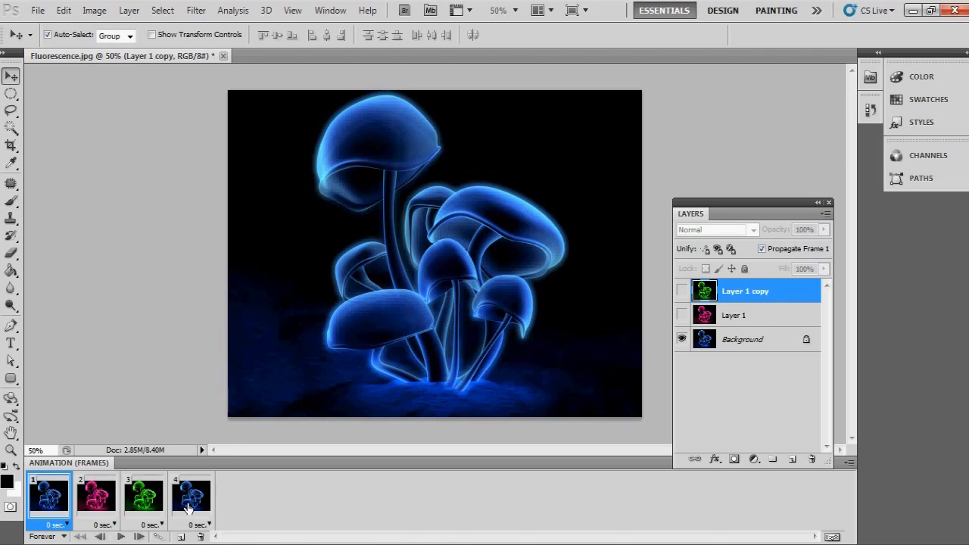
{"action": "left_click", "coordinate": [193, 506], "text": "shift"}
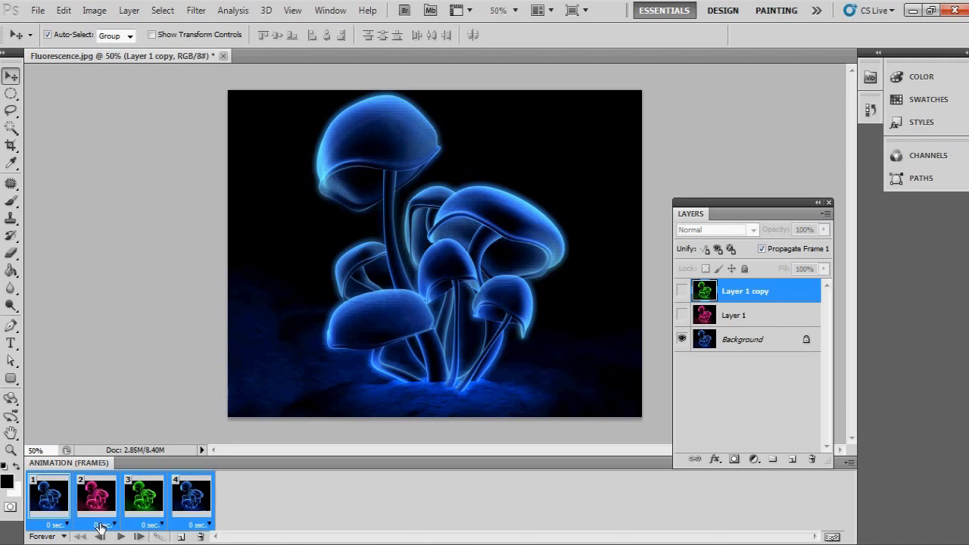
{"action": "left_click", "coordinate": [54, 525]}
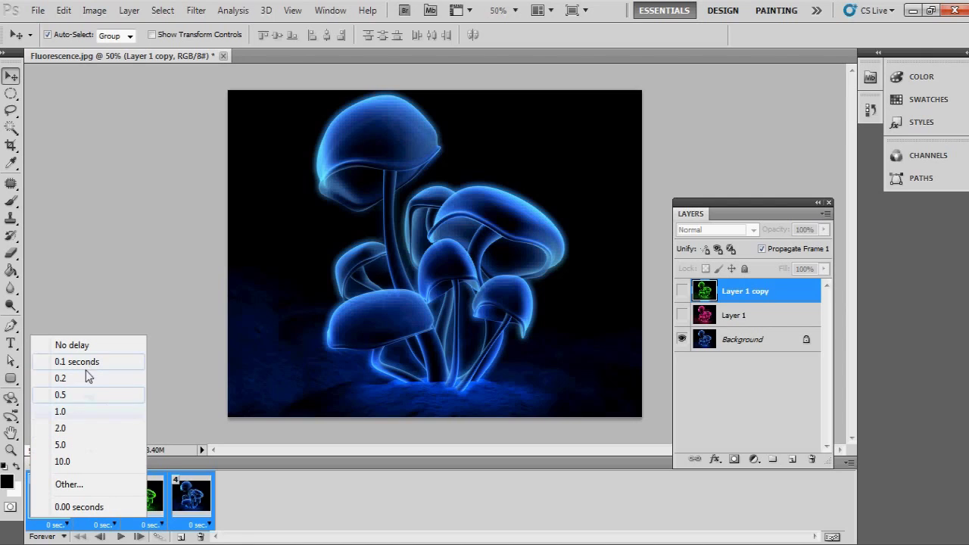
{"action": "left_click", "coordinate": [227, 497]}
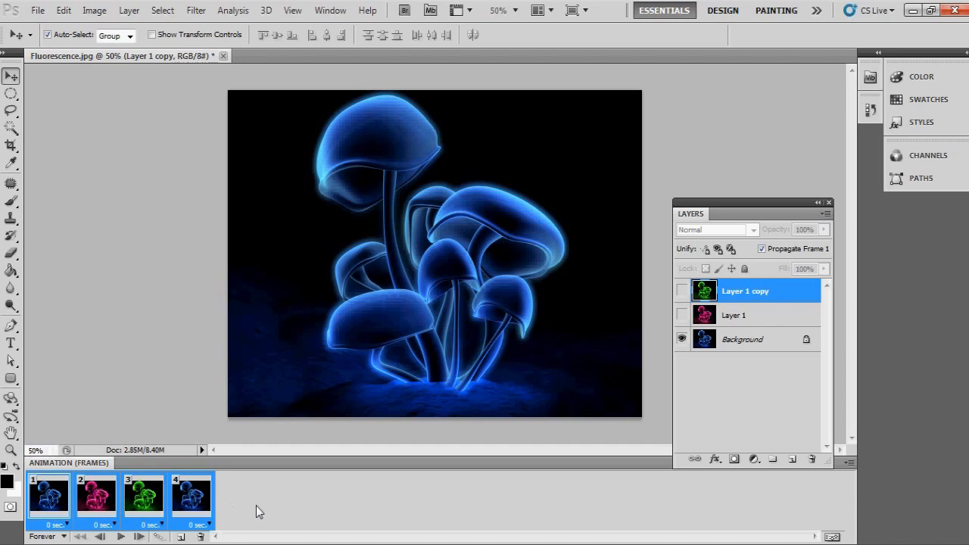
{"action": "left_click", "coordinate": [99, 500]}
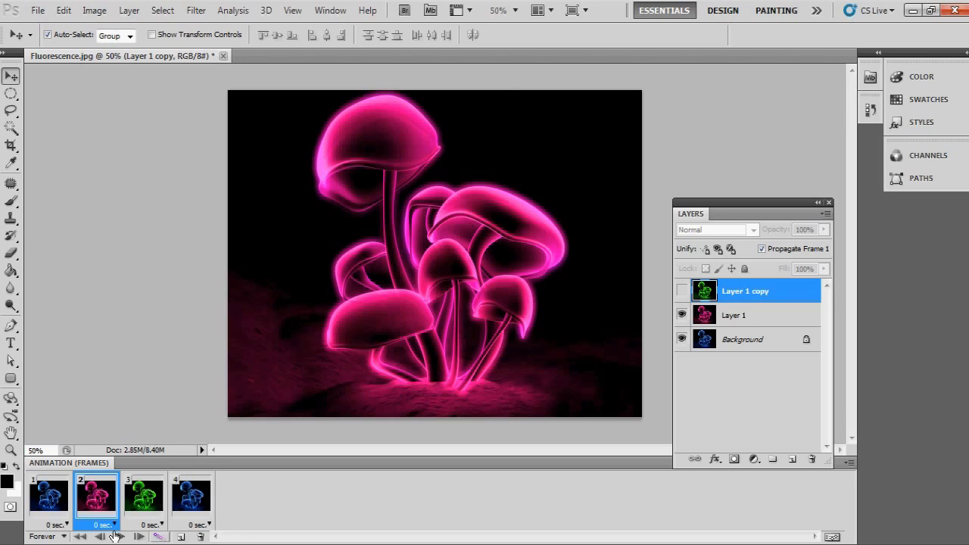
Tween frames 1 and 2 with 10 in-between frames across all layers
{"action": "left_click", "coordinate": [49, 512], "text": "shift"}
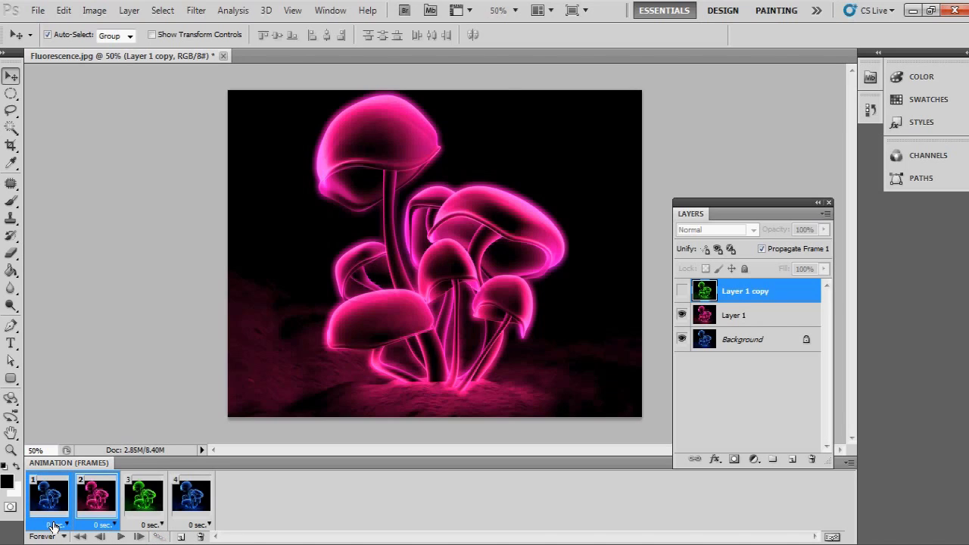
{"action": "left_click", "coordinate": [155, 537]}
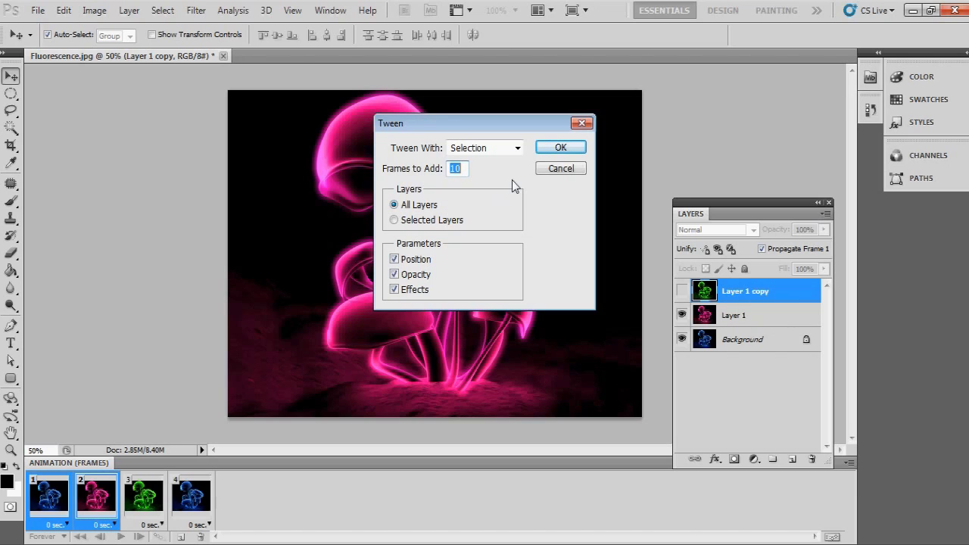
{"action": "left_click", "coordinate": [560, 149]}
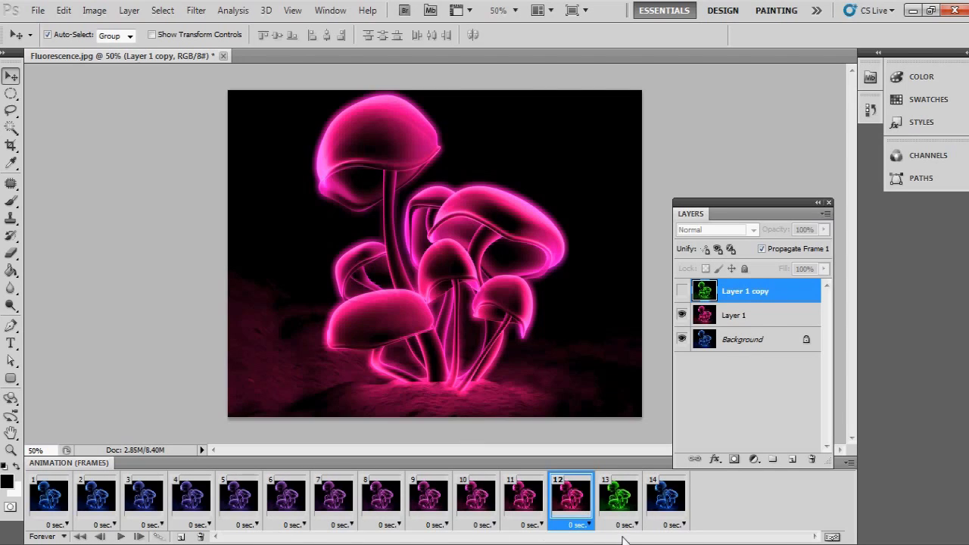
Tween the pink and green frames with 10 in-between frames
{"action": "left_click", "coordinate": [621, 499], "text": "shift"}
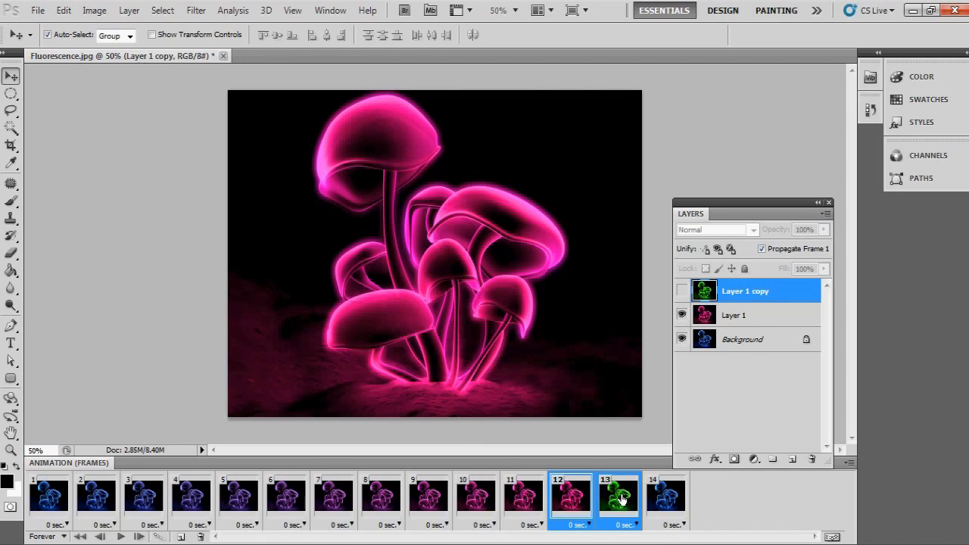
{"action": "left_click", "coordinate": [161, 538]}
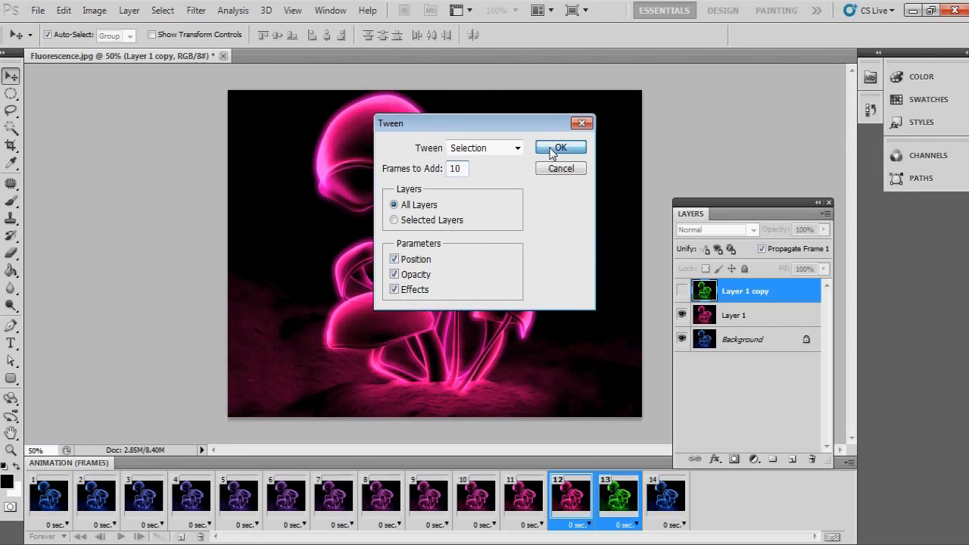
{"action": "left_click", "coordinate": [552, 150]}
{"action": "left_click_drag", "start_coordinate": [549, 538], "coordinate": [738, 540]}
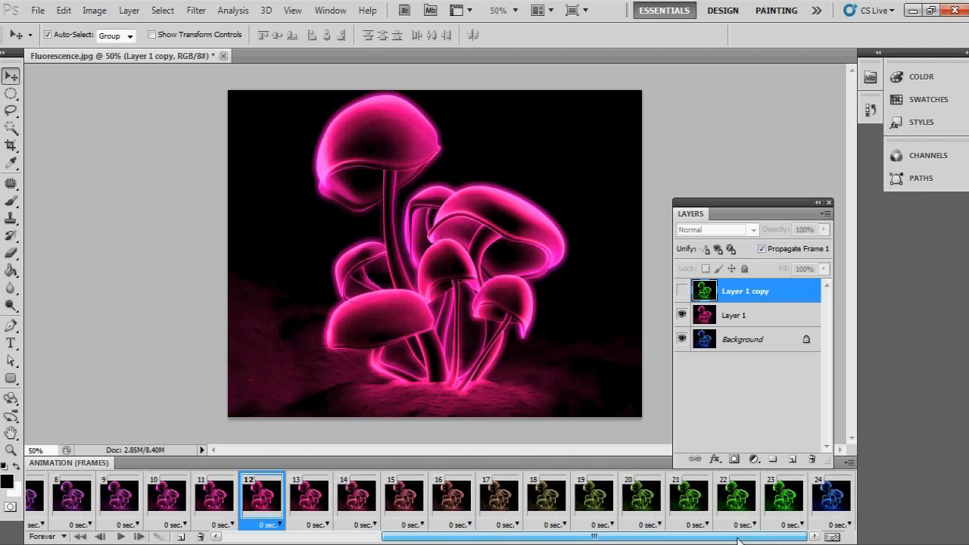
Tween green frame 23 back to blue frame 24 with 10 in-between frames
{"action": "left_click", "coordinate": [784, 496]}
{"action": "left_click", "coordinate": [830, 503], "text": "shift"}
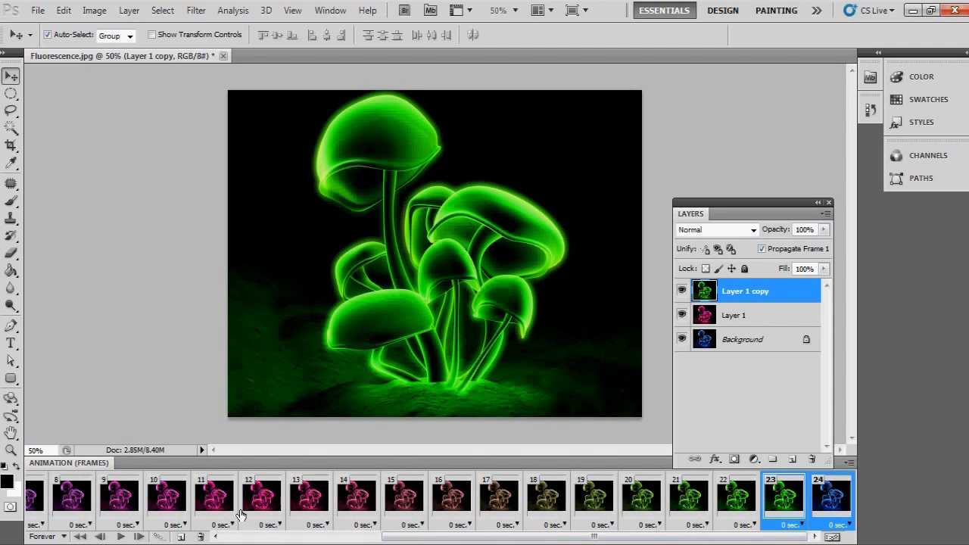
{"action": "left_click", "coordinate": [161, 537]}
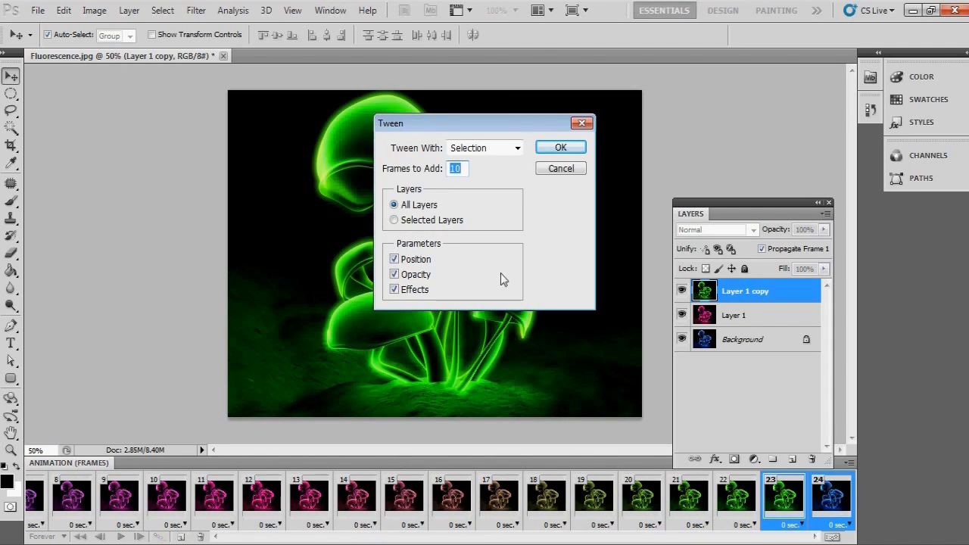
{"action": "left_click", "coordinate": [557, 148]}
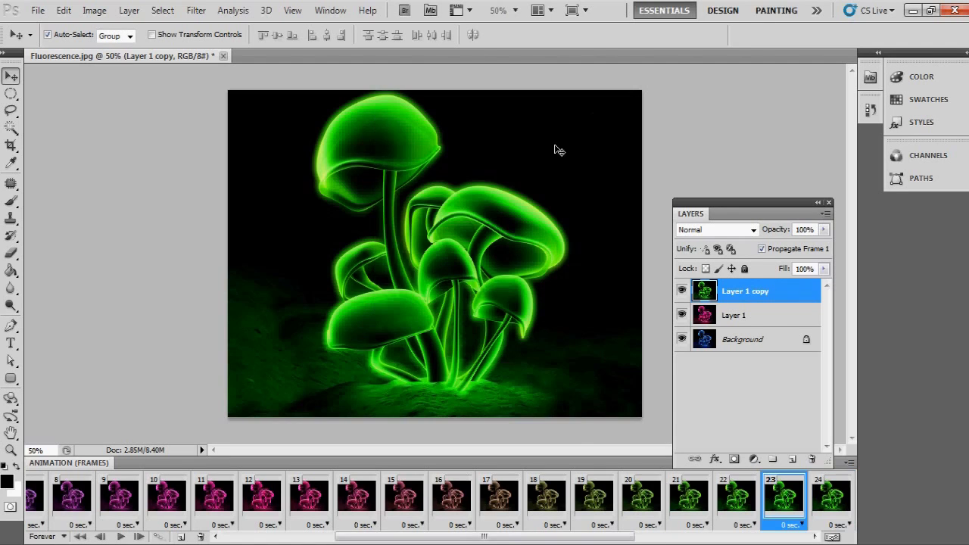
{"action": "left_click_drag", "start_coordinate": [486, 539], "coordinate": [643, 539]}
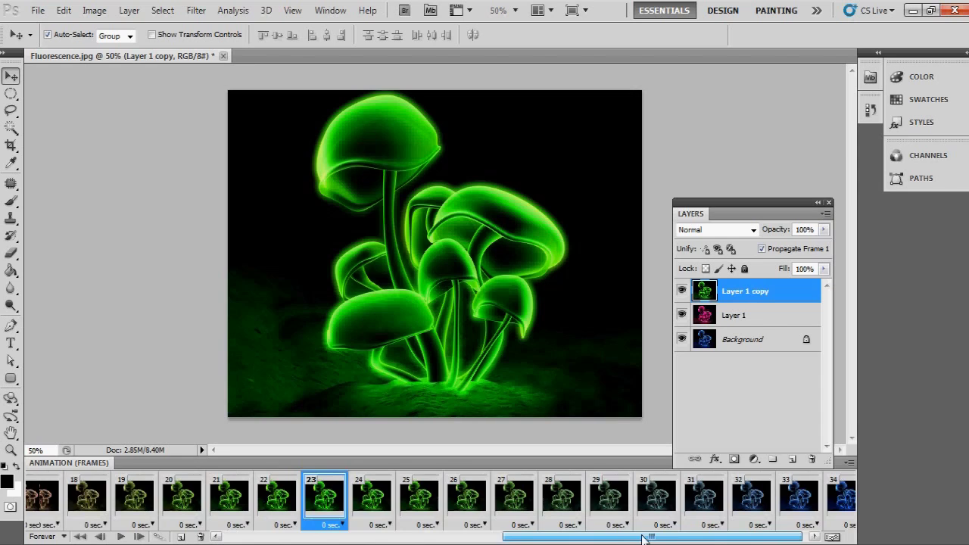
{"action": "left_click_drag", "start_coordinate": [643, 539], "coordinate": [372, 538]}
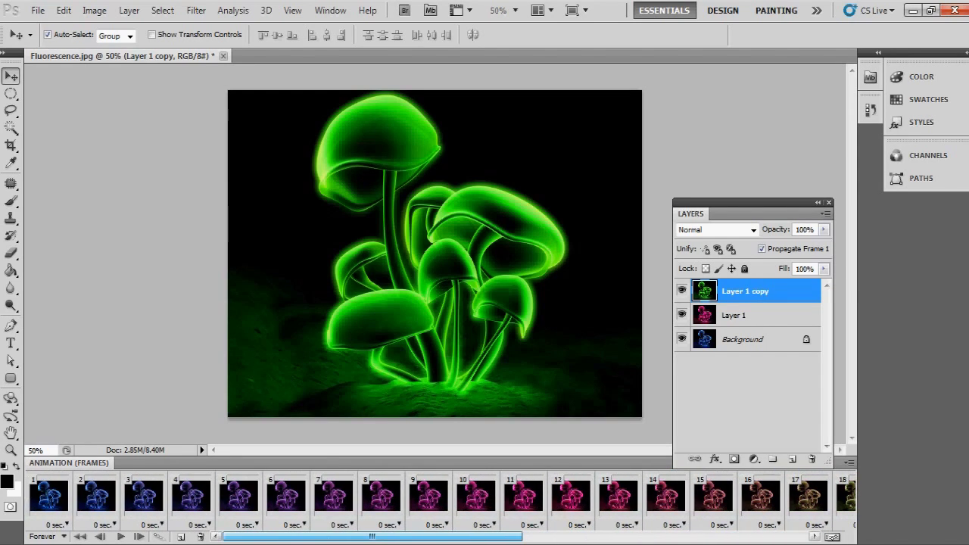
Play the 34-frame animation to preview the blue, pink and green cycle
{"action": "left_click", "coordinate": [119, 538]}
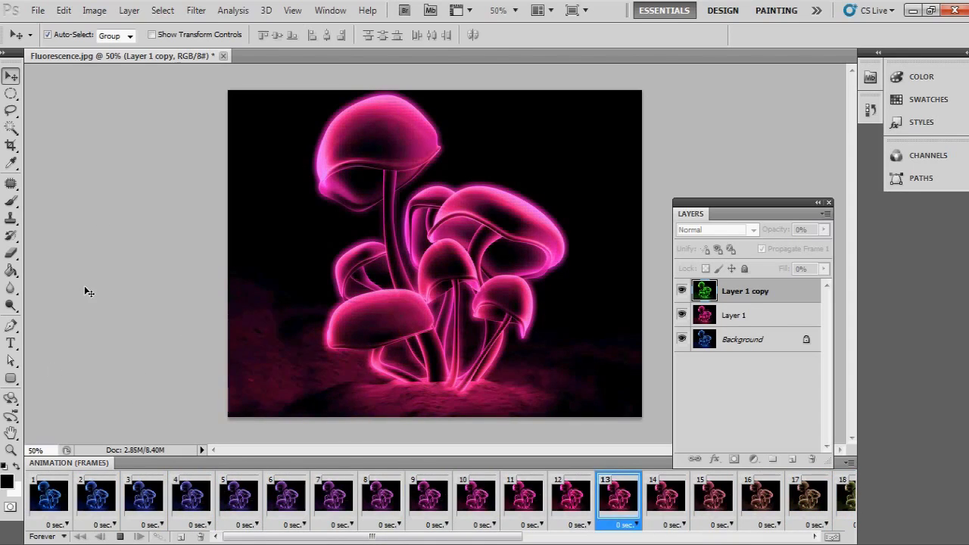
{"action": "left_click", "coordinate": [37, 11]}
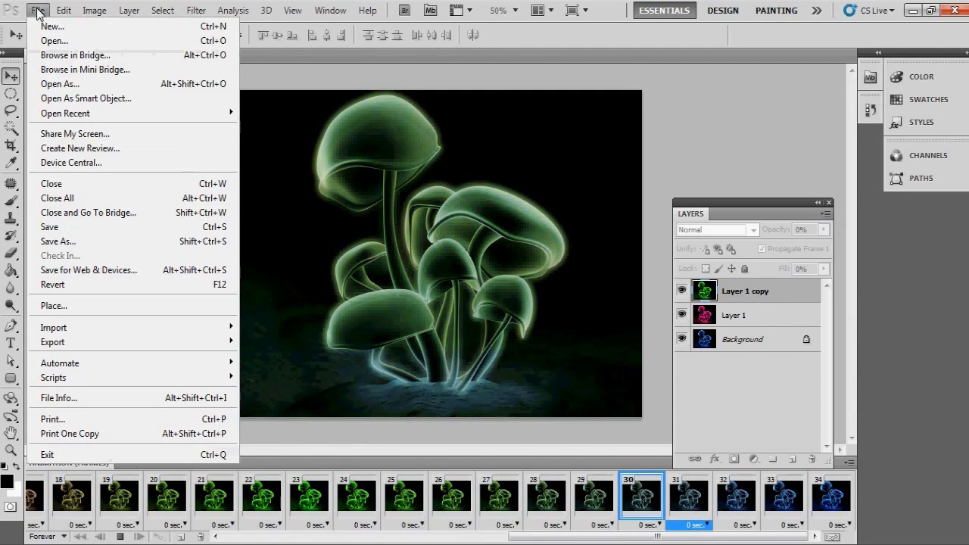
Check the Save for Web settings: 256-colour GIF, looping Forever
{"action": "left_click", "coordinate": [117, 273]}
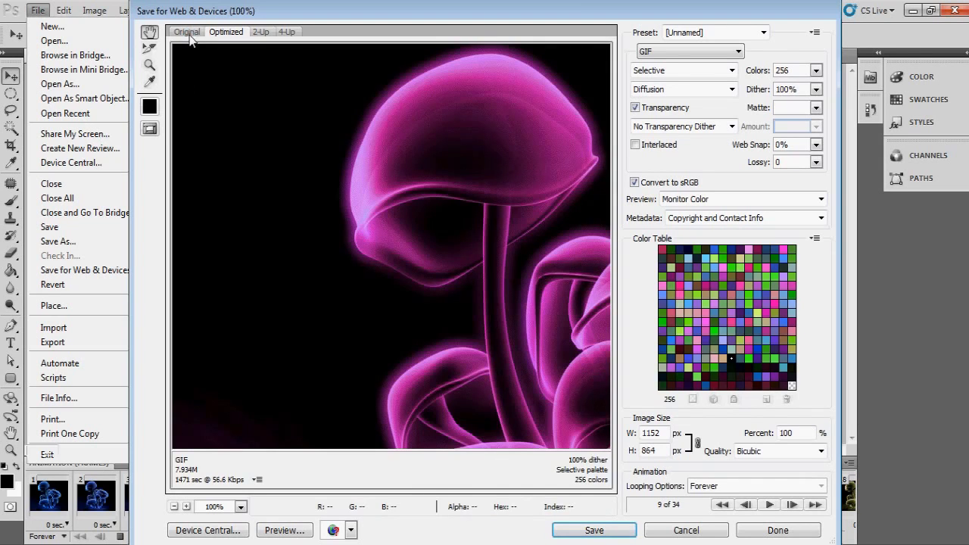
{"action": "left_click", "coordinate": [184, 34]}
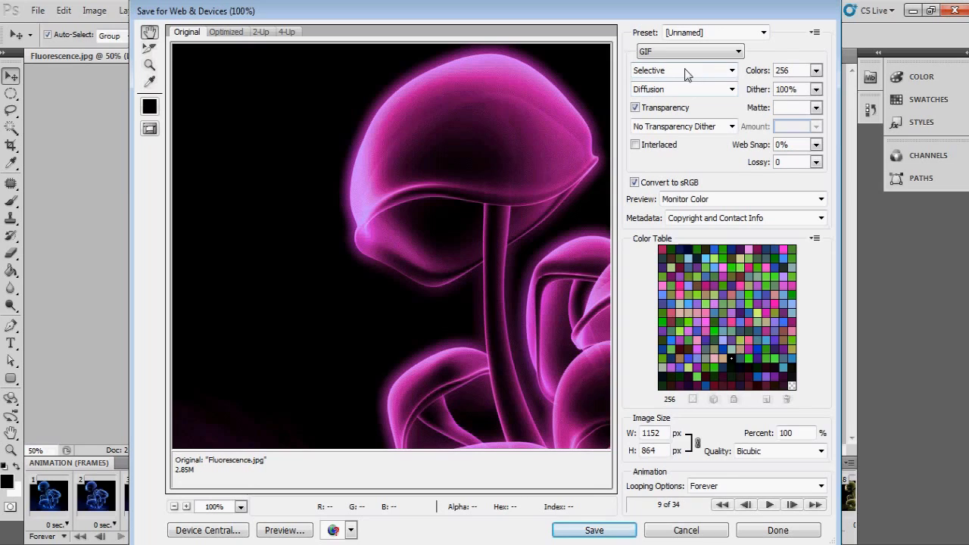
{"action": "left_click", "coordinate": [648, 52]}
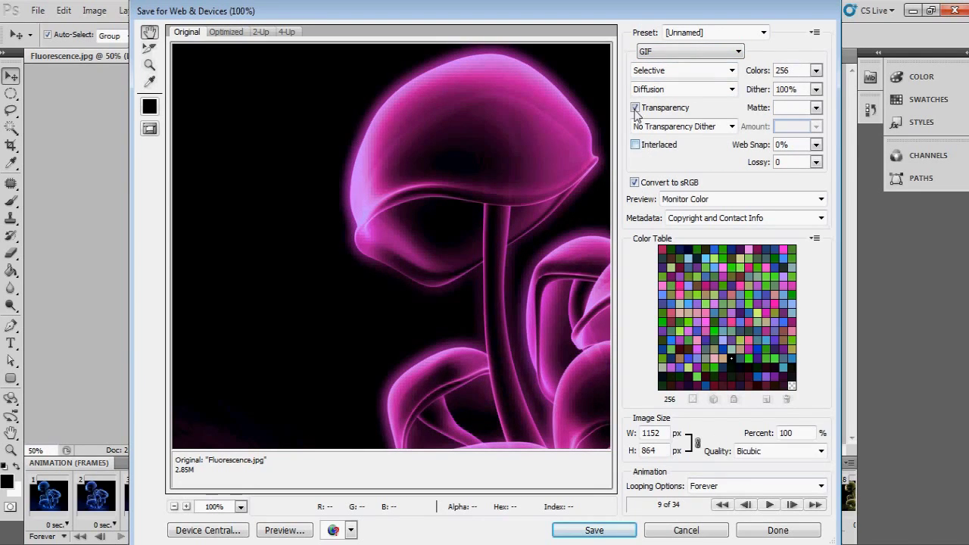
{"action": "left_click", "coordinate": [595, 531]}
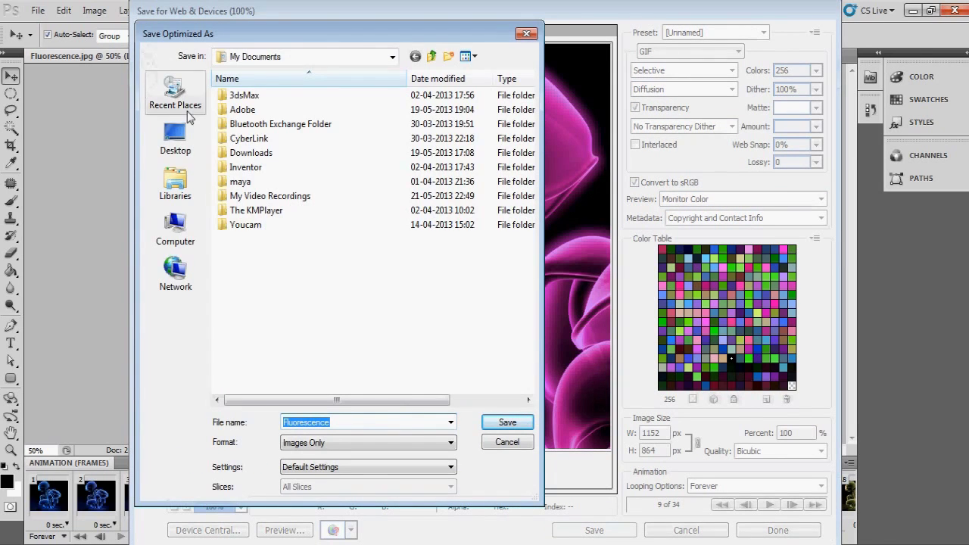
Save the GIF as 'Fluorescence' on the Desktop
{"action": "left_click", "coordinate": [175, 137]}
{"action": "left_click", "coordinate": [507, 423]}
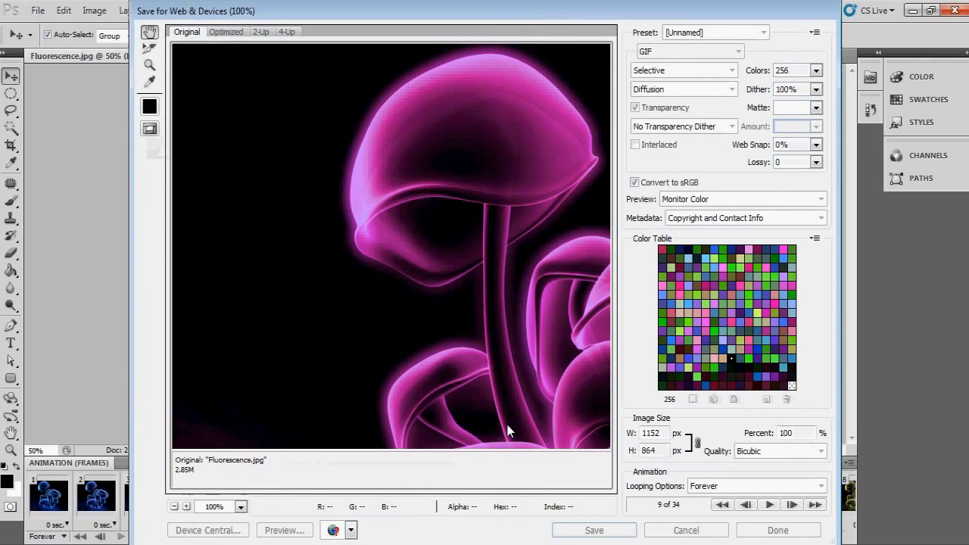